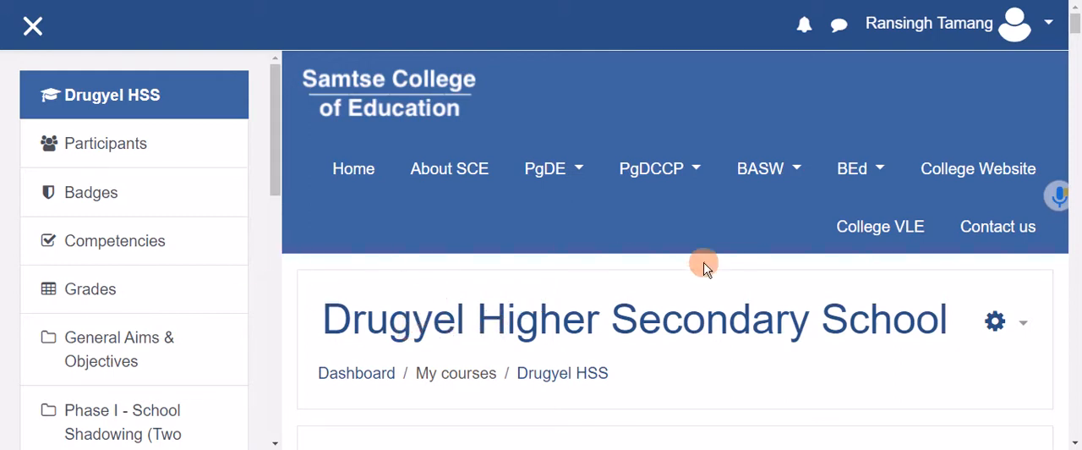
Review the Drugyel HSS course page's general aims, phase-wise assessment weightings, and Phase I School Shadowing description and assignments.
{"action": "scroll", "coordinate": [703, 268], "scroll_direction": "down", "scroll_amount": 2}
{"action": "scroll", "coordinate": [703, 269], "scroll_direction": "down", "scroll_amount": 1}
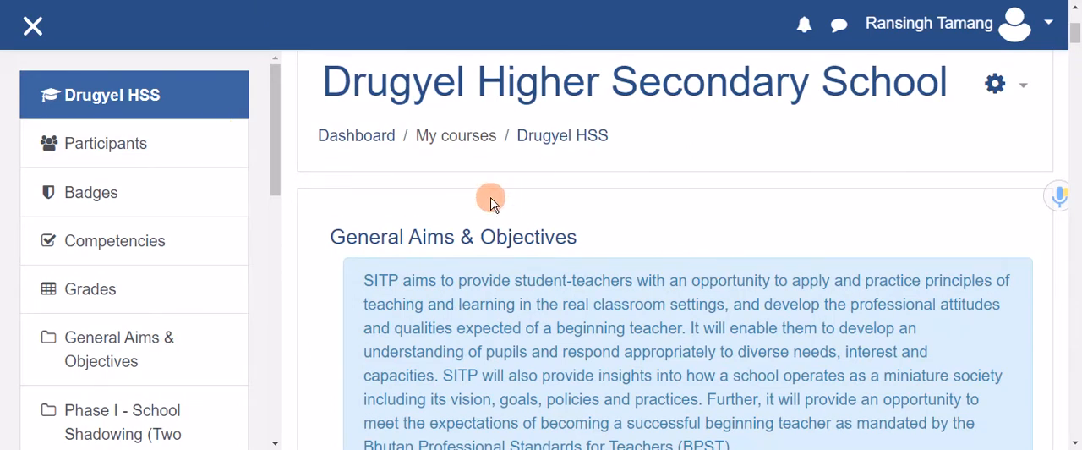
{"action": "scroll", "coordinate": [590, 234], "scroll_direction": "down", "scroll_amount": 4}
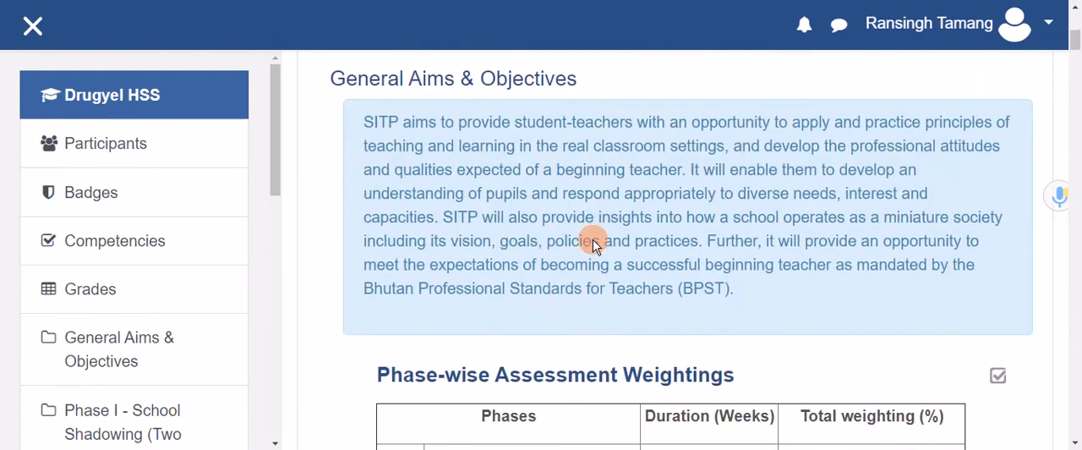
{"action": "scroll", "coordinate": [596, 240], "scroll_direction": "down", "scroll_amount": 2}
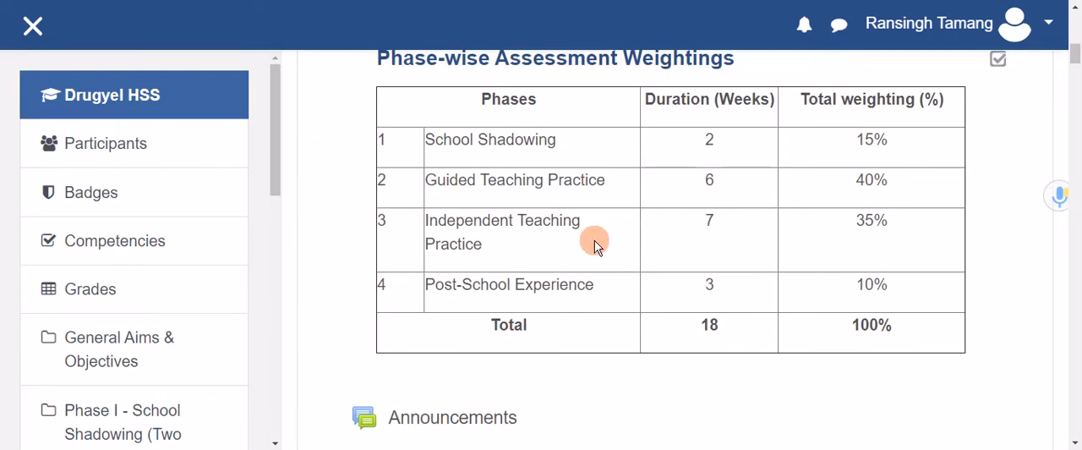
{"action": "scroll", "coordinate": [595, 245], "scroll_direction": "up", "scroll_amount": 1}
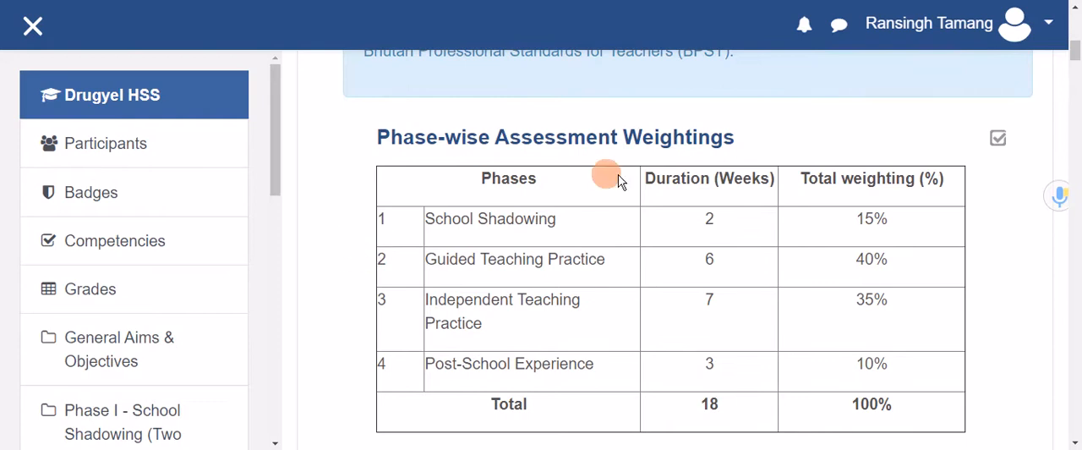
{"action": "scroll", "coordinate": [723, 340], "scroll_direction": "down", "scroll_amount": 4}
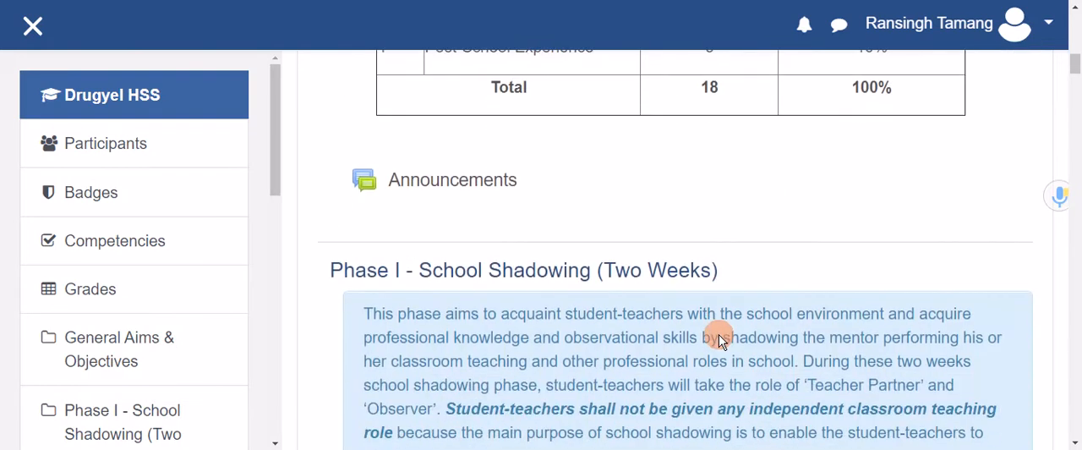
{"action": "scroll", "coordinate": [719, 334], "scroll_direction": "down", "scroll_amount": 1}
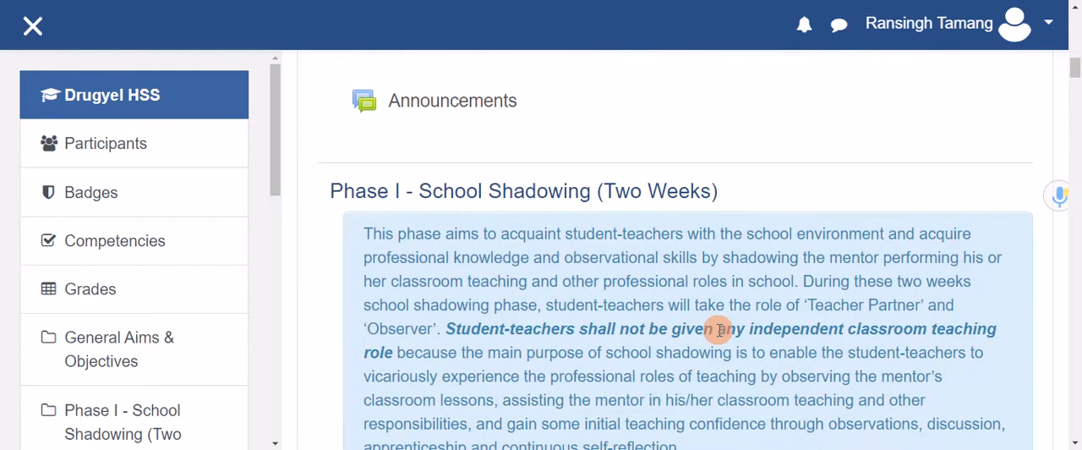
{"action": "scroll", "coordinate": [718, 330], "scroll_direction": "down", "scroll_amount": 1}
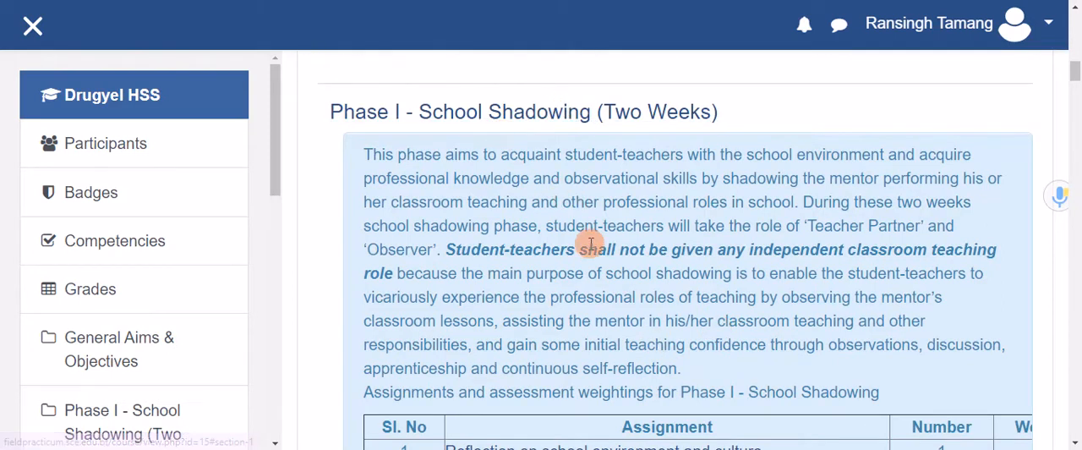
{"action": "scroll", "coordinate": [587, 244], "scroll_direction": "down", "scroll_amount": 1}
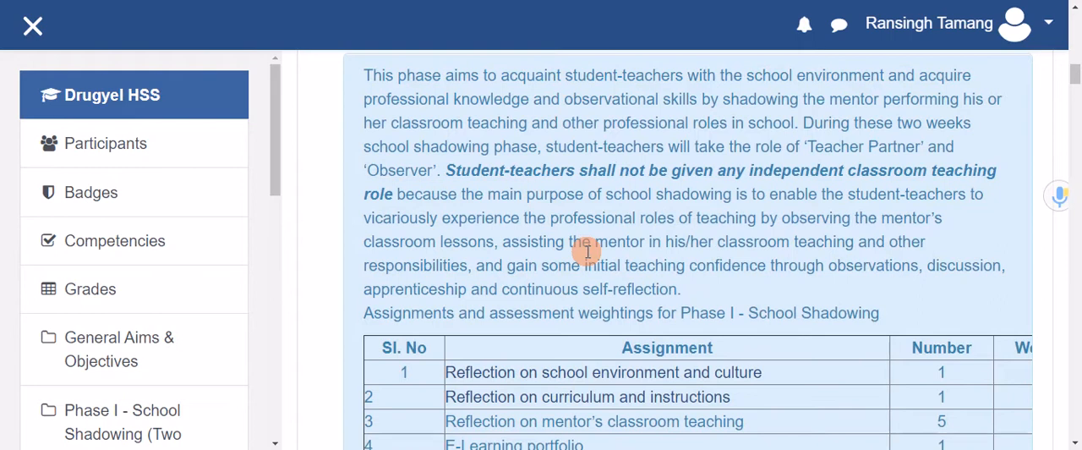
{"action": "scroll", "coordinate": [713, 283], "scroll_direction": "down", "scroll_amount": 5}
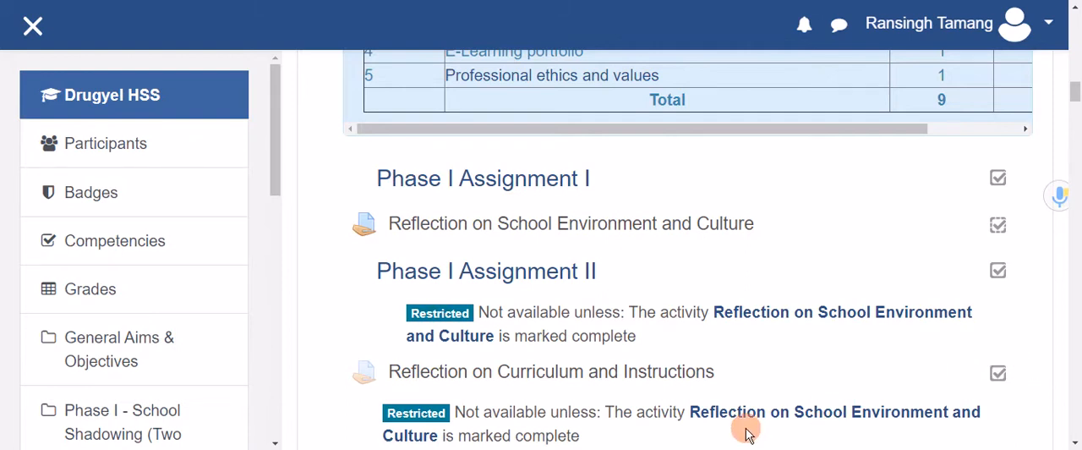
Open the Reflection on School Environment and Culture assignment and start grading from its grading summary.
{"action": "left_click", "coordinate": [837, 320]}
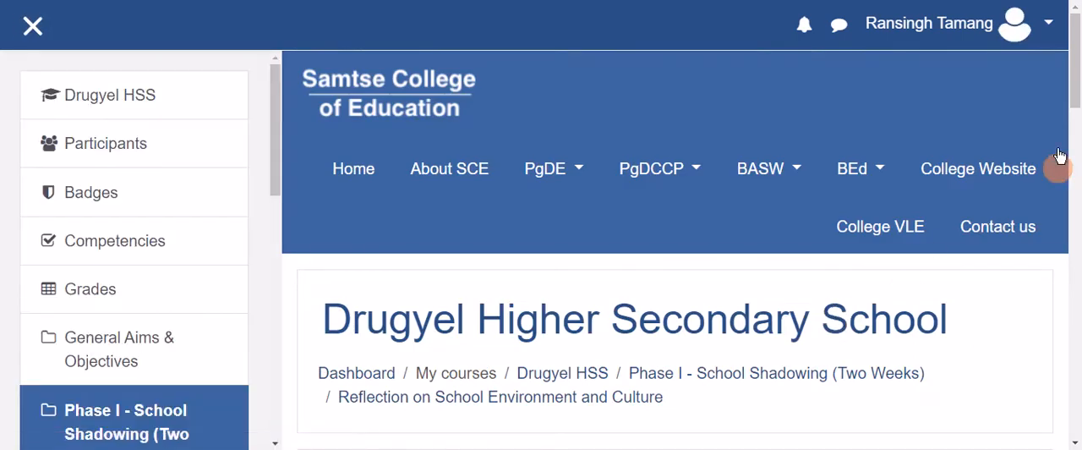
{"action": "left_click_drag", "start_coordinate": [1077, 49], "coordinate": [1077, 260]}
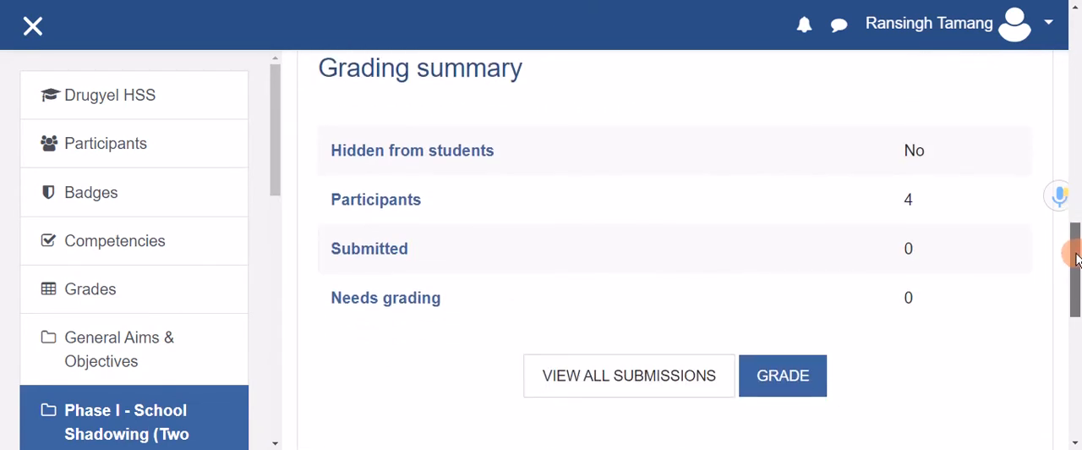
{"action": "left_click_drag", "start_coordinate": [1077, 260], "coordinate": [1077, 234]}
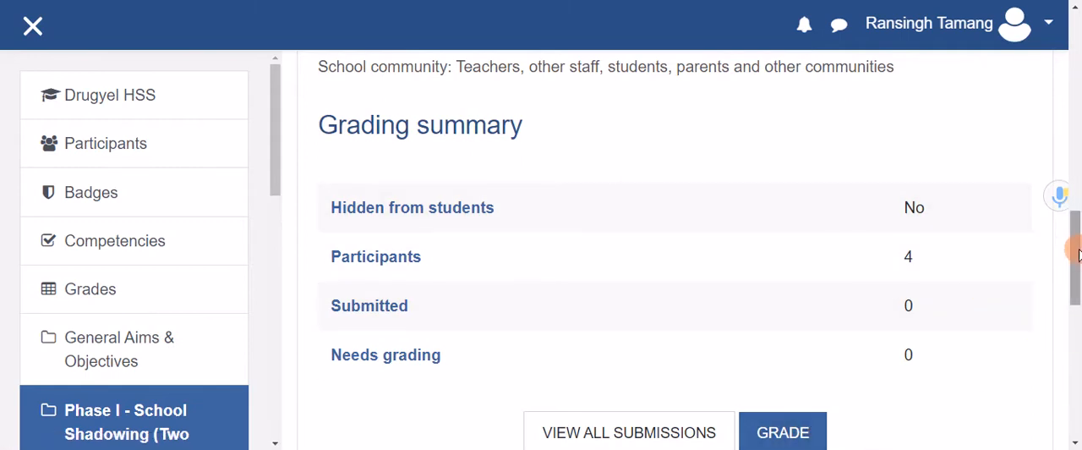
{"action": "left_click_drag", "start_coordinate": [1076, 254], "coordinate": [1075, 279]}
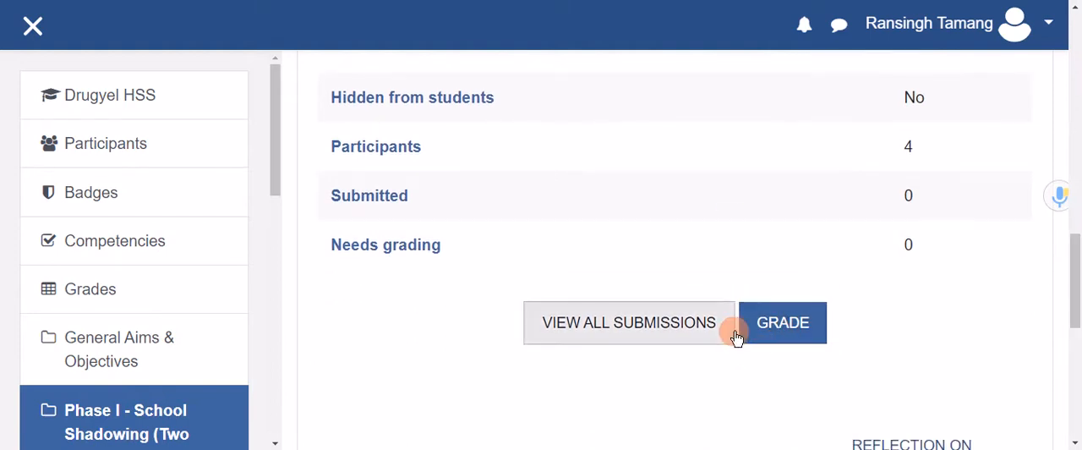
{"action": "left_click", "coordinate": [783, 324]}
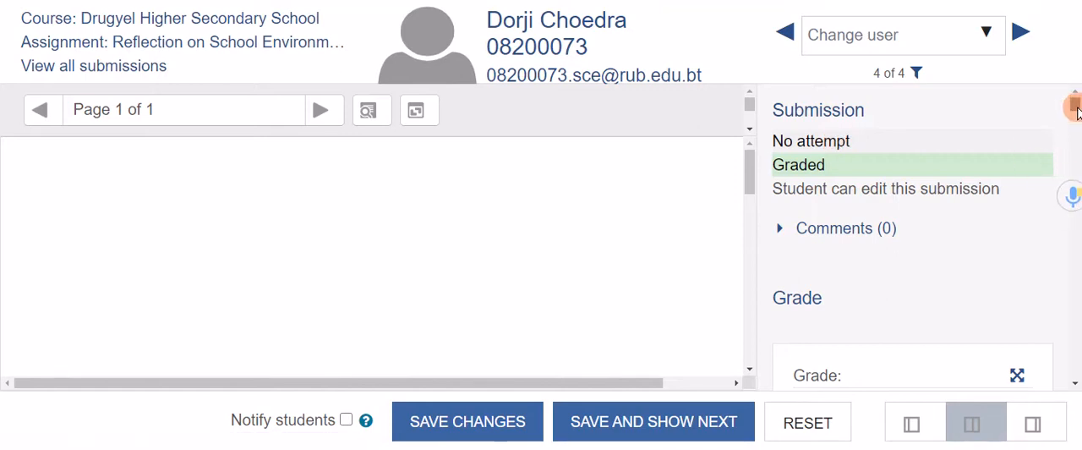
Review the marking criteria in the student's grading form, from physical setting of the school through presentation and academic writing.
{"action": "left_click_drag", "start_coordinate": [1076, 110], "coordinate": [1077, 125]}
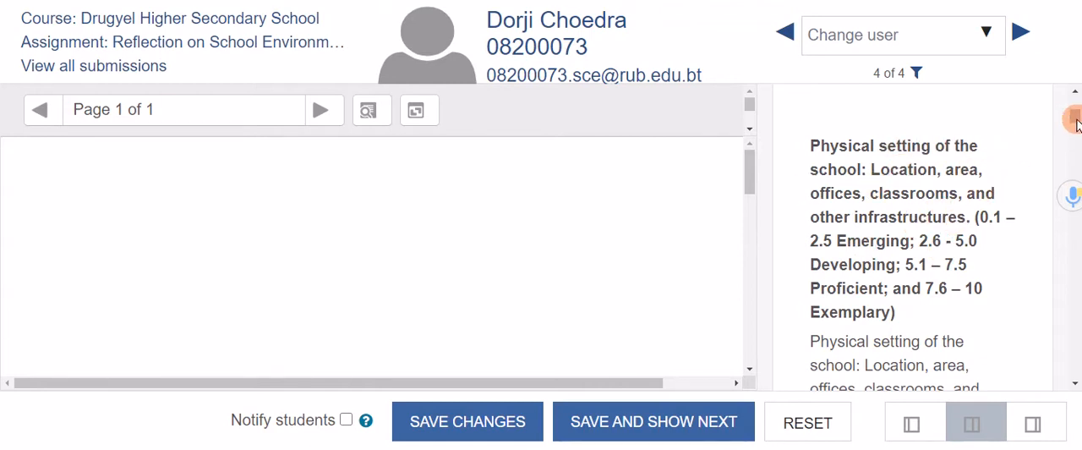
{"action": "left_click_drag", "start_coordinate": [1076, 118], "coordinate": [1076, 152]}
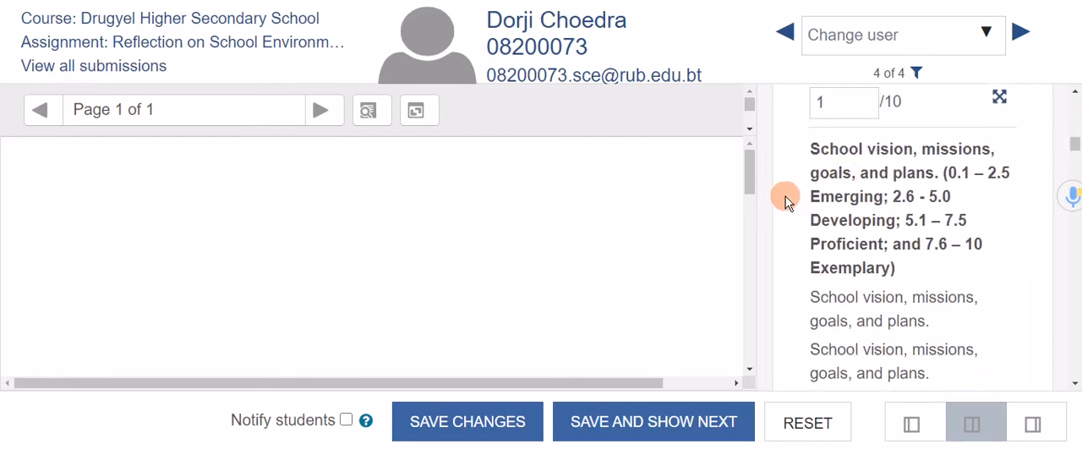
{"action": "left_click_drag", "start_coordinate": [1075, 145], "coordinate": [1075, 162]}
{"action": "left_click", "coordinate": [824, 269]}
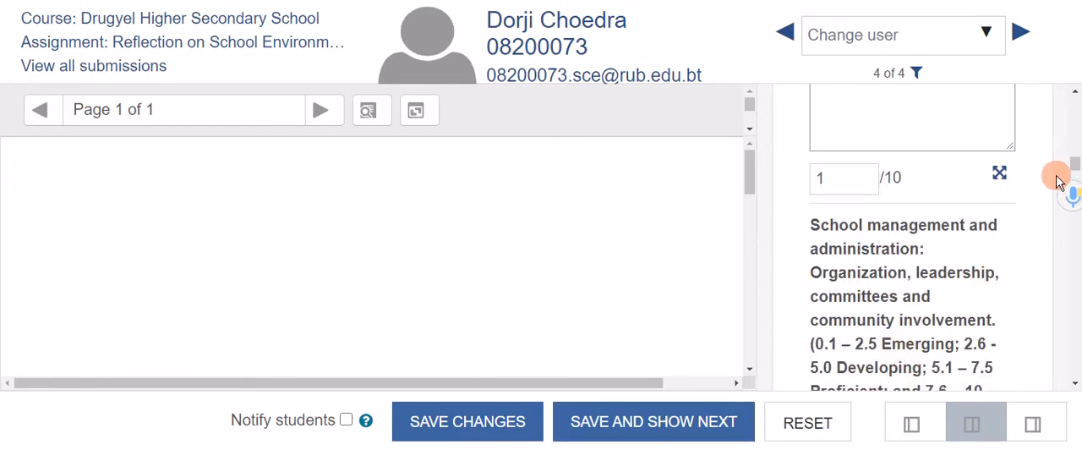
{"action": "left_click_drag", "start_coordinate": [1075, 163], "coordinate": [1076, 183]}
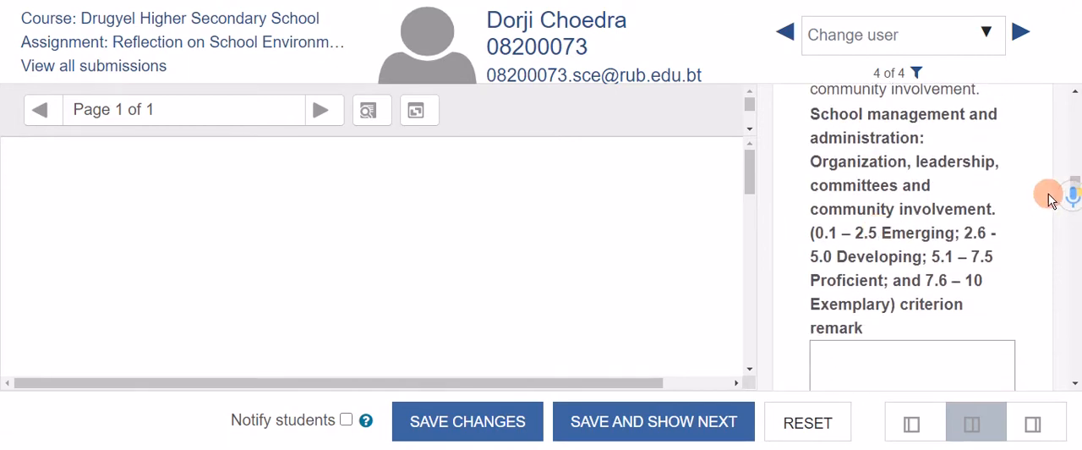
{"action": "left_click_drag", "start_coordinate": [1075, 182], "coordinate": [1076, 306]}
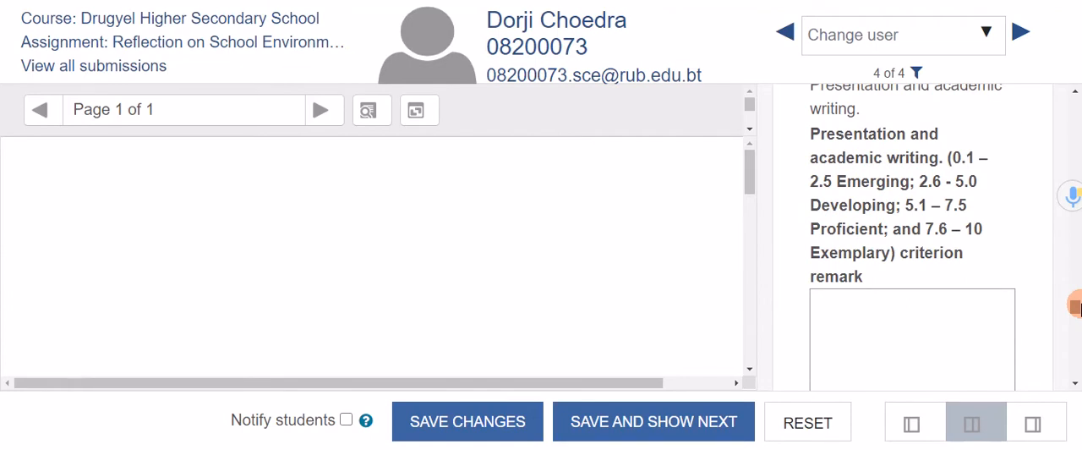
{"action": "left_click_drag", "start_coordinate": [1076, 306], "coordinate": [1075, 119]}
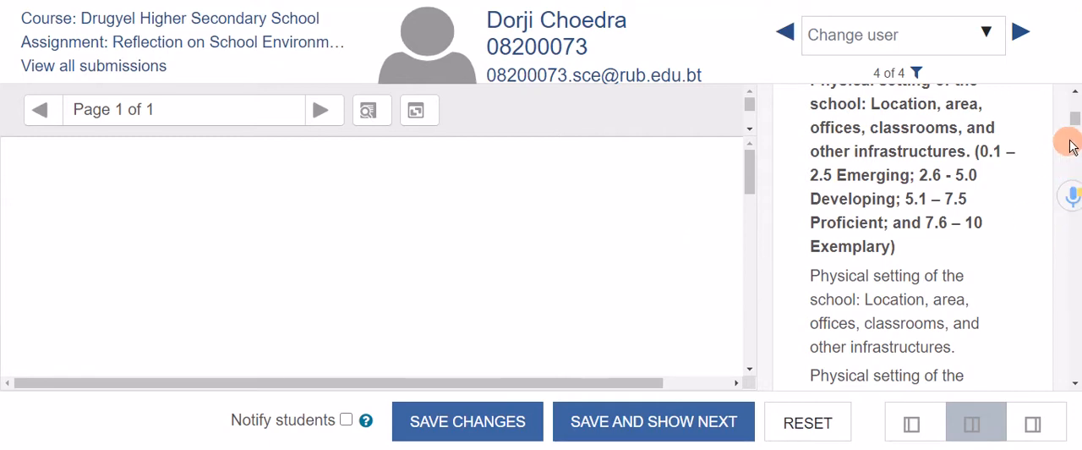
Enter a mark of 1 out of 10 for the physical setting of the school criterion, leaving its remark empty.
{"action": "mouse_move", "coordinate": [1077, 124]}
{"action": "left_mouse_down"}
{"action": "mouse_move", "coordinate": [1078, 148]}
{"action": "mouse_move", "coordinate": [1077, 134]}
{"action": "left_mouse_up"}
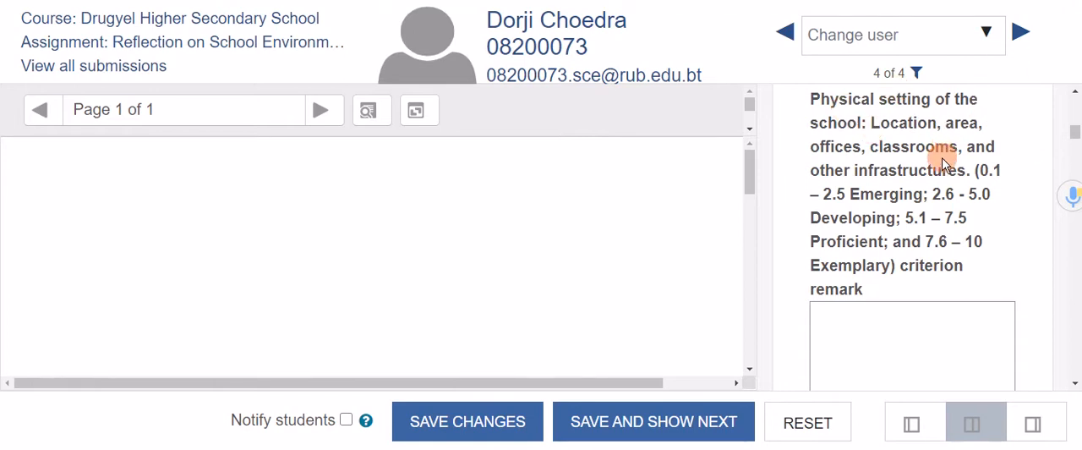
{"action": "left_click_drag", "start_coordinate": [978, 174], "coordinate": [972, 220]}
{"action": "left_click", "coordinate": [1002, 167]}
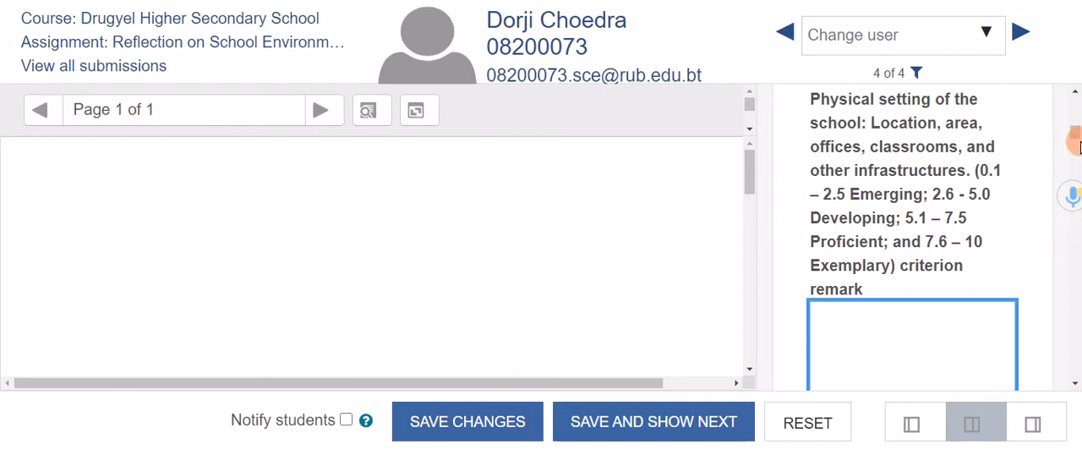
{"action": "left_click_drag", "start_coordinate": [1077, 145], "coordinate": [1075, 148]}
{"action": "left_click", "coordinate": [822, 144]}
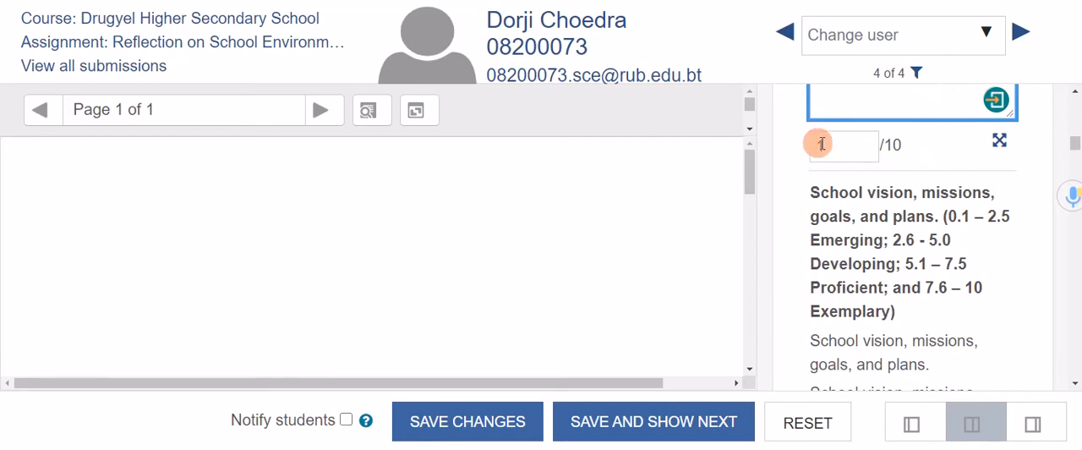
{"action": "type", "text": "1"}
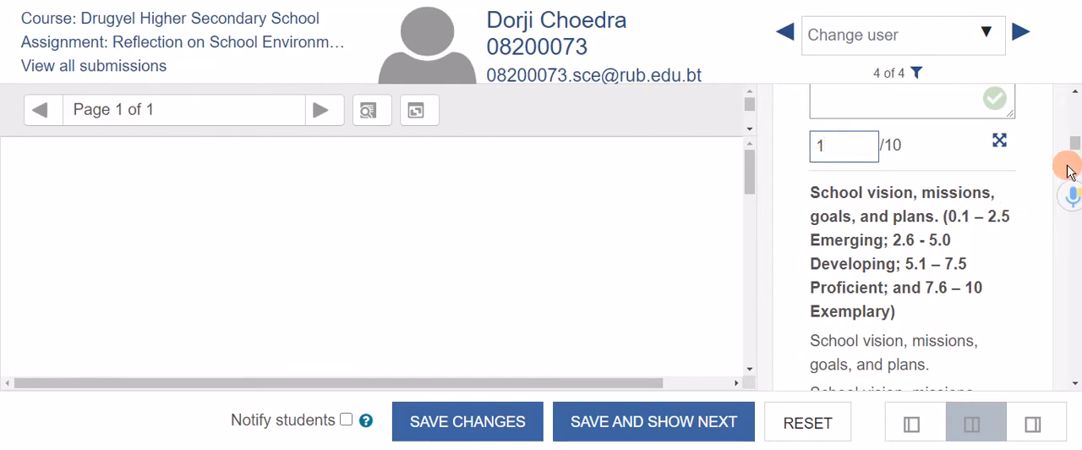
Save the student's grade, move on to the next student, and dismiss the save confirmation.
{"action": "left_click_drag", "start_coordinate": [1076, 145], "coordinate": [1075, 362]}
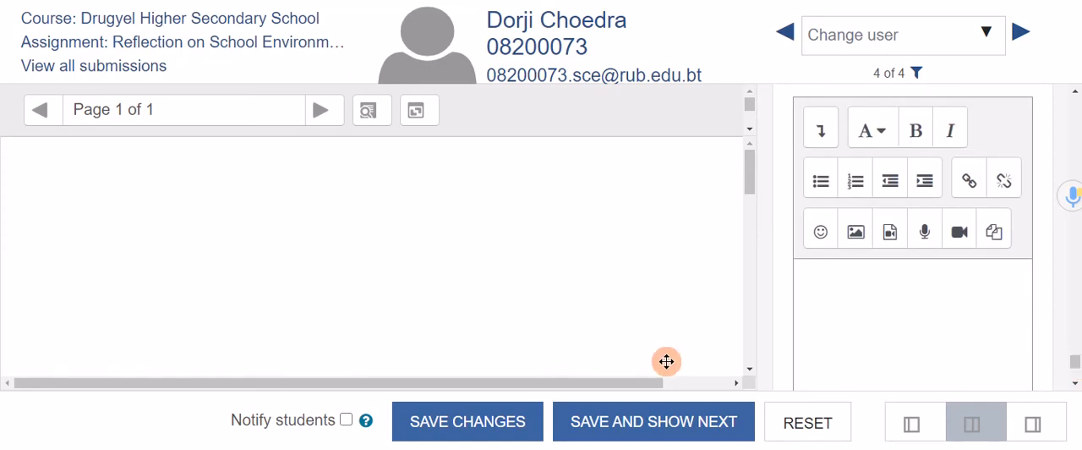
{"action": "left_click", "coordinate": [643, 427]}
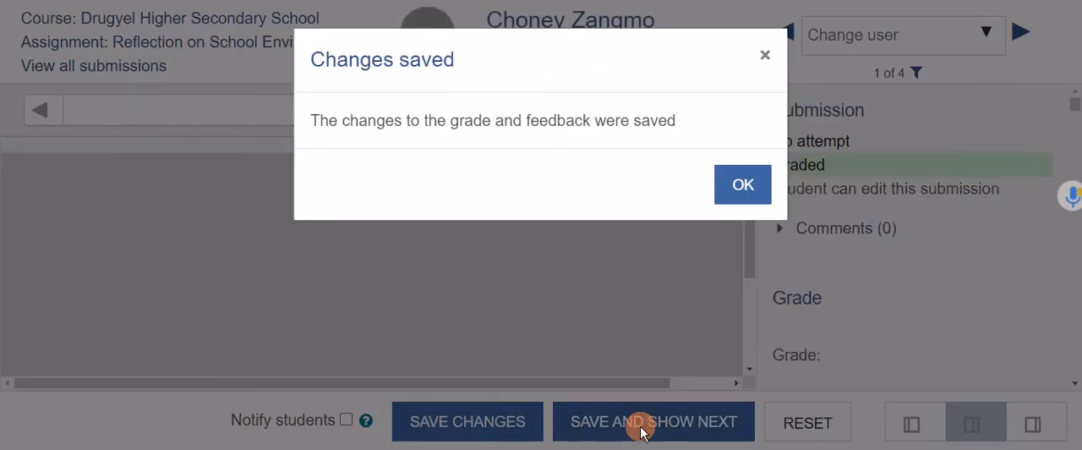
{"action": "left_click", "coordinate": [737, 186]}
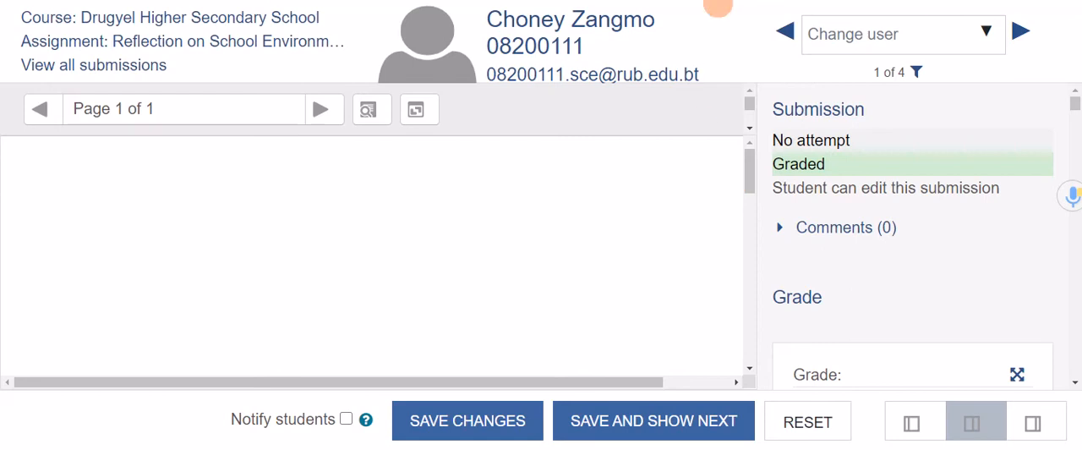
Step forward to the third student's grading form and look at its first marking criterion.
{"action": "left_click", "coordinate": [1020, 31]}
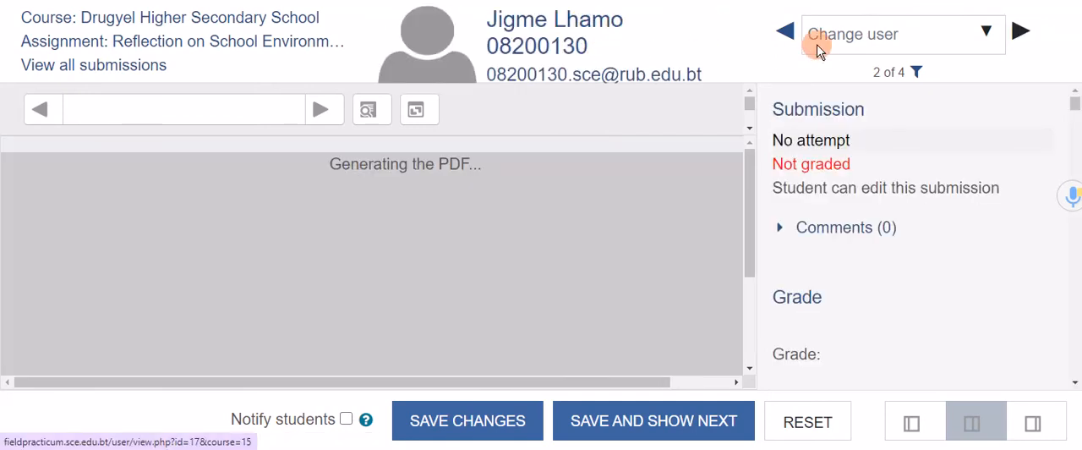
{"action": "left_click", "coordinate": [1021, 32]}
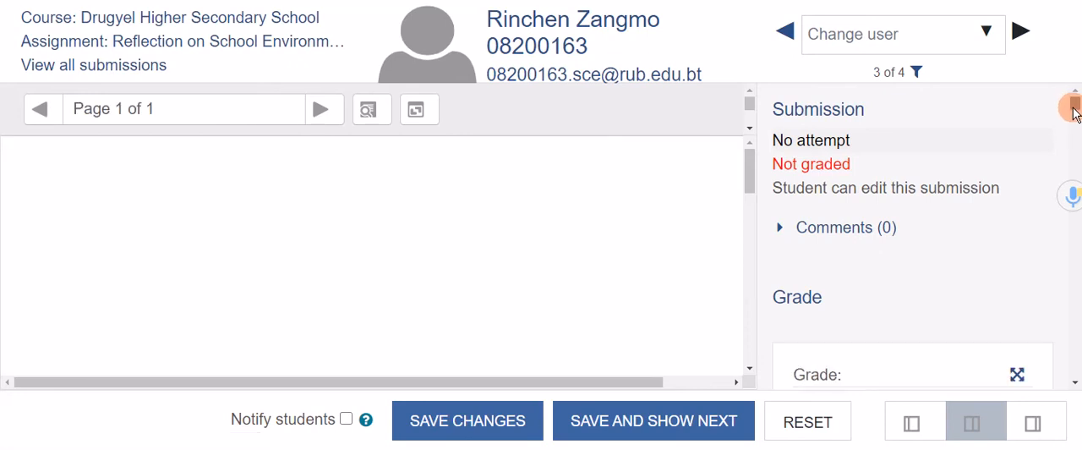
{"action": "mouse_move", "coordinate": [1073, 110]}
{"action": "left_mouse_down"}
{"action": "mouse_move", "coordinate": [1076, 143]}
{"action": "mouse_move", "coordinate": [1076, 123]}
{"action": "left_mouse_up"}
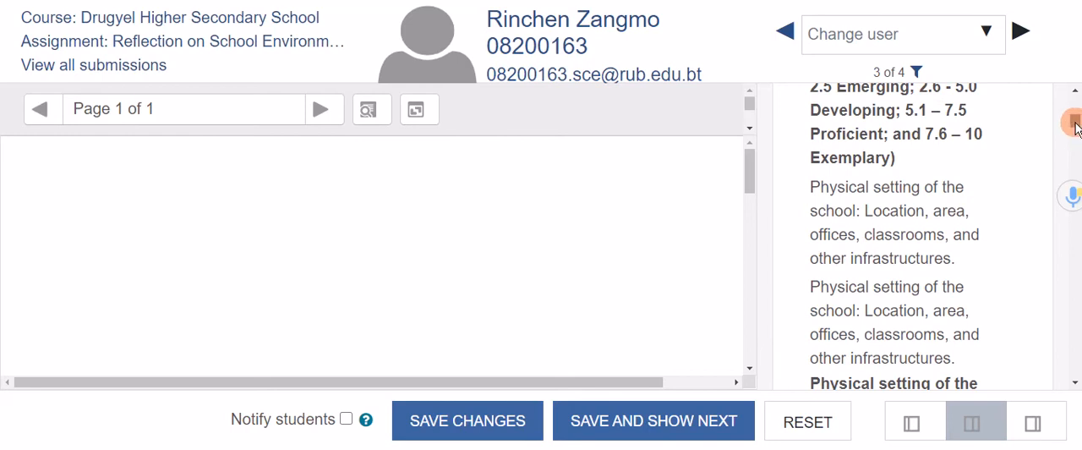
Step back through the students to the fourth one and check the last criterion and feedback area of the grading form.
{"action": "left_click", "coordinate": [787, 30]}
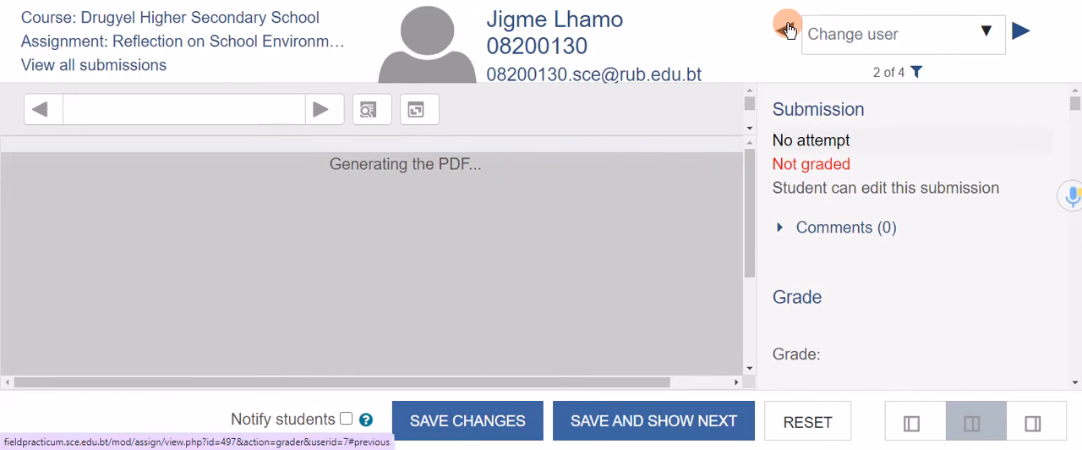
{"action": "left_click", "coordinate": [787, 34]}
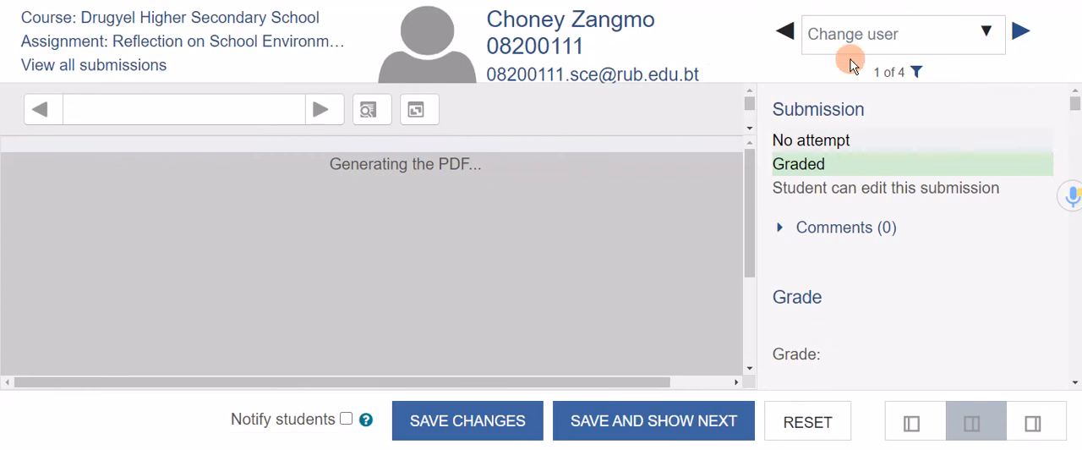
{"action": "left_click", "coordinate": [785, 32]}
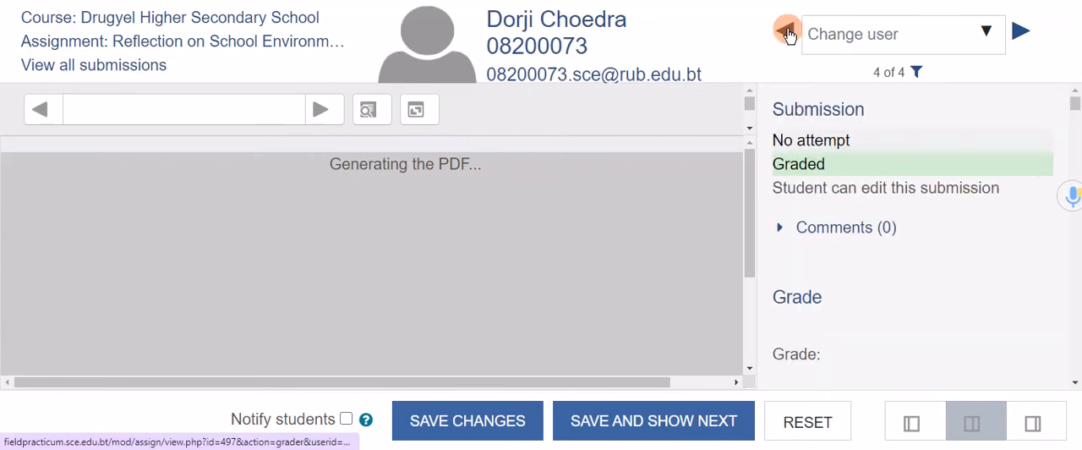
{"action": "left_click_drag", "start_coordinate": [1075, 110], "coordinate": [1076, 362]}
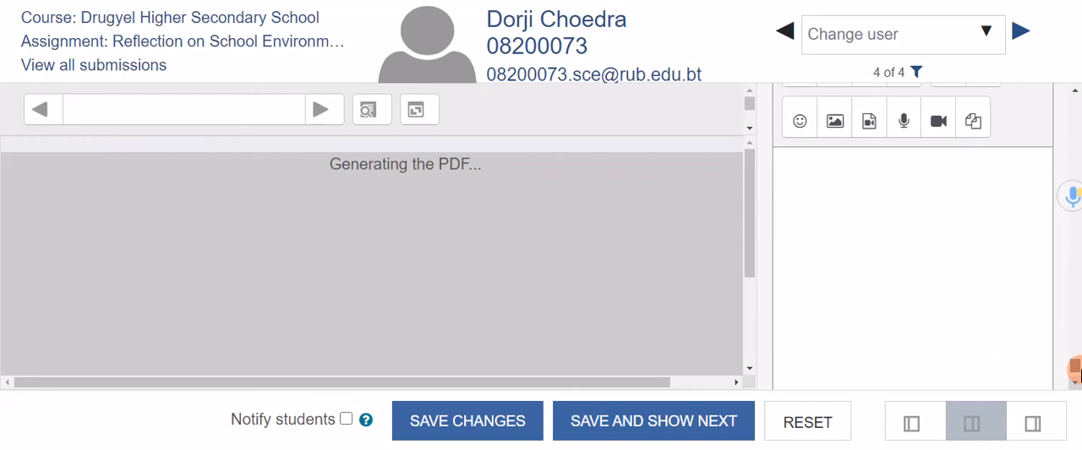
{"action": "left_click_drag", "start_coordinate": [1076, 362], "coordinate": [1076, 377]}
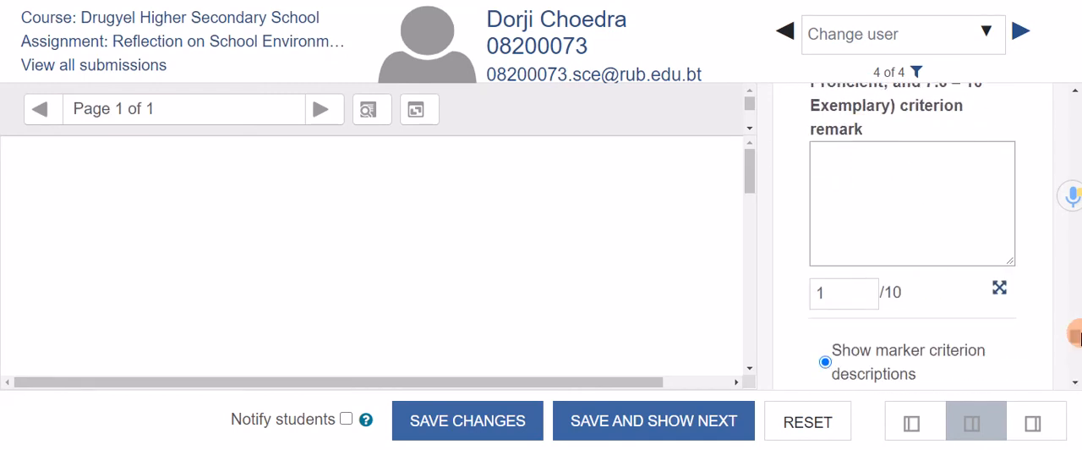
Review the end of the grading form: description visibility options, current gradebook grade, feedback area, and the mark above the presentation and academic writing criterion.
{"action": "left_click_drag", "start_coordinate": [1075, 336], "coordinate": [1075, 348]}
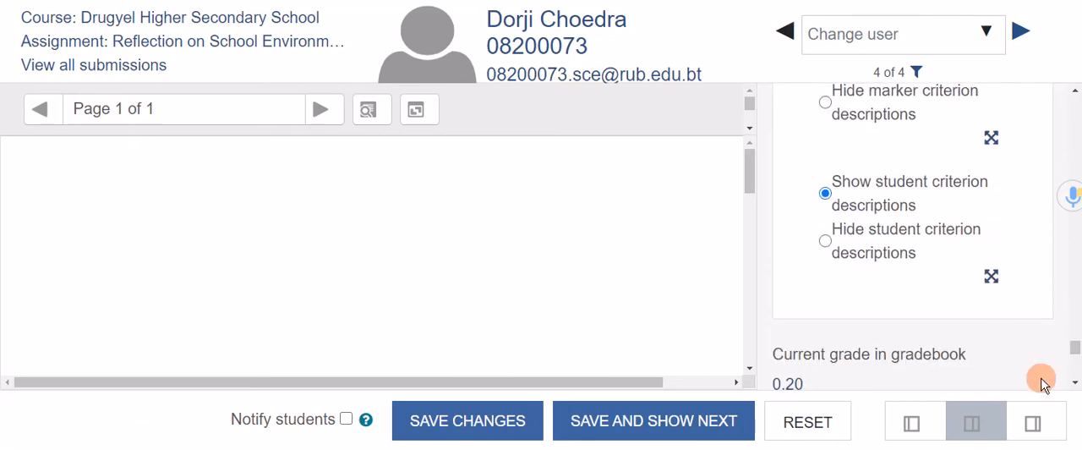
{"action": "scroll", "coordinate": [1075, 355], "scroll_direction": "down", "scroll_amount": 1}
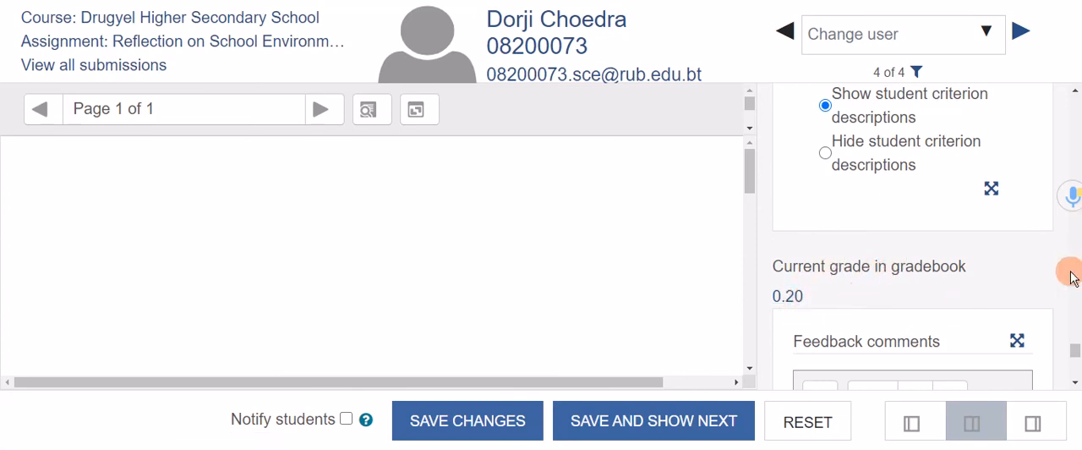
{"action": "left_click_drag", "start_coordinate": [1079, 355], "coordinate": [1079, 312]}
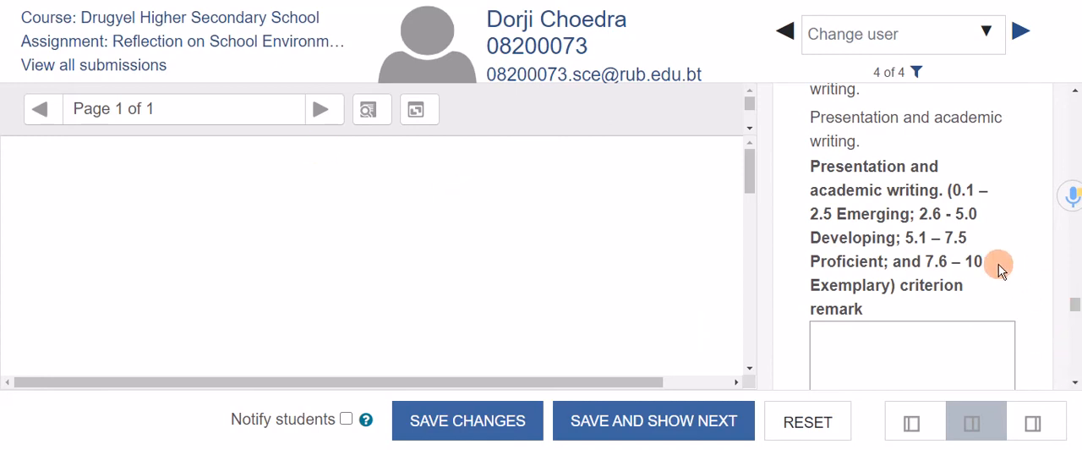
{"action": "left_click_drag", "start_coordinate": [1076, 306], "coordinate": [1076, 294]}
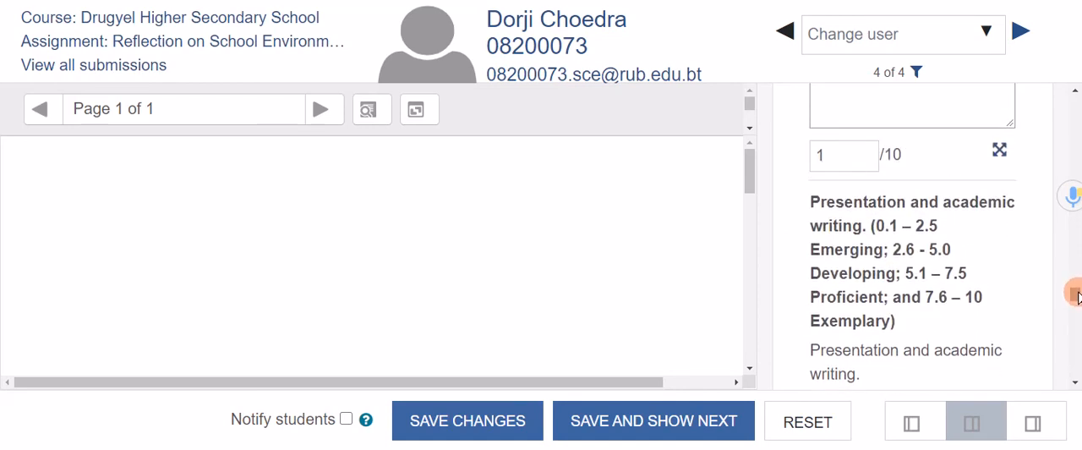
{"action": "left_click_drag", "start_coordinate": [805, 153], "coordinate": [819, 151]}
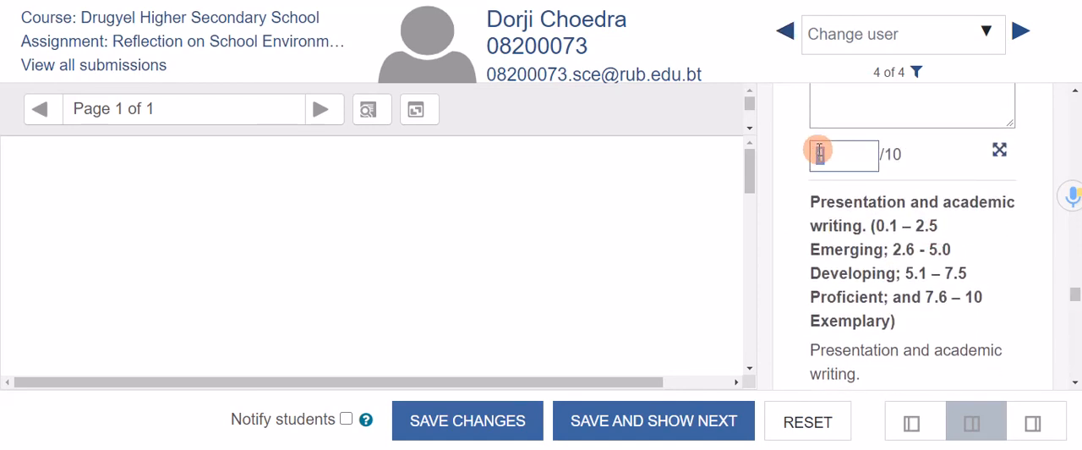
Leave the grading form for the Drugyel Higher Secondary School course page, accepting that unsaved changes may be lost, and show the course navigation.
{"action": "left_click", "coordinate": [664, 421]}
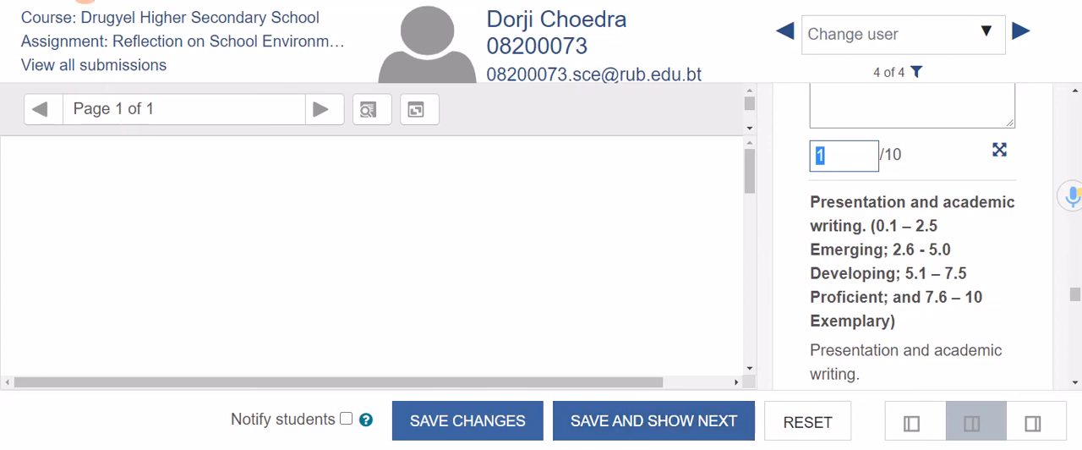
{"action": "left_click", "coordinate": [55, 21]}
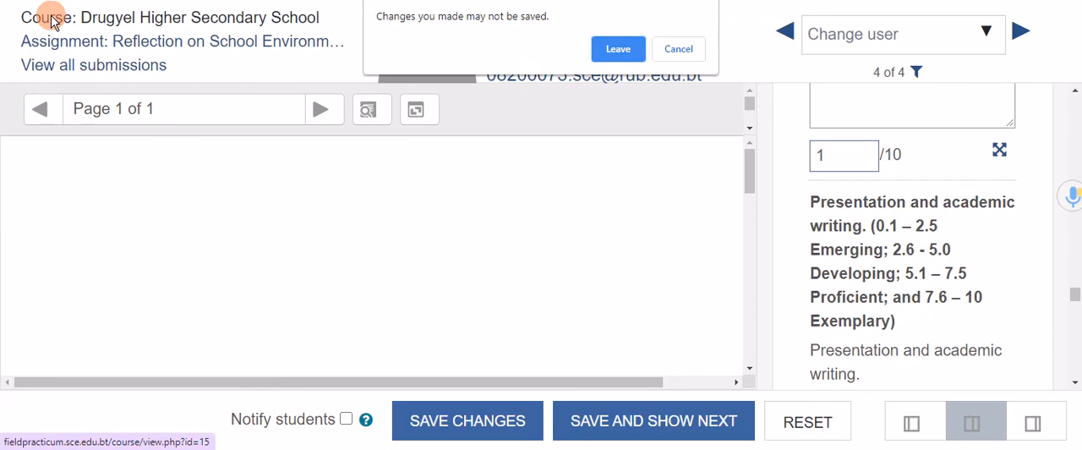
{"action": "left_click", "coordinate": [622, 49]}
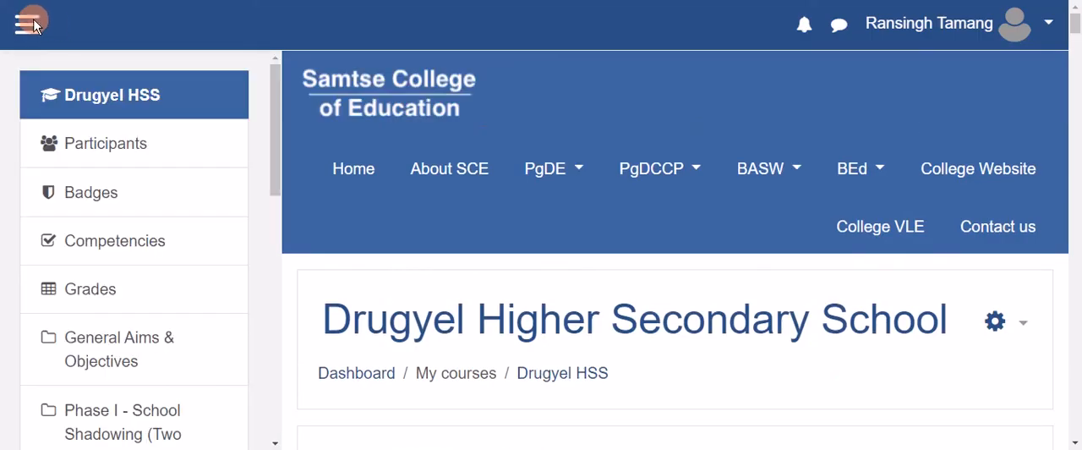
{"action": "left_click", "coordinate": [34, 25]}
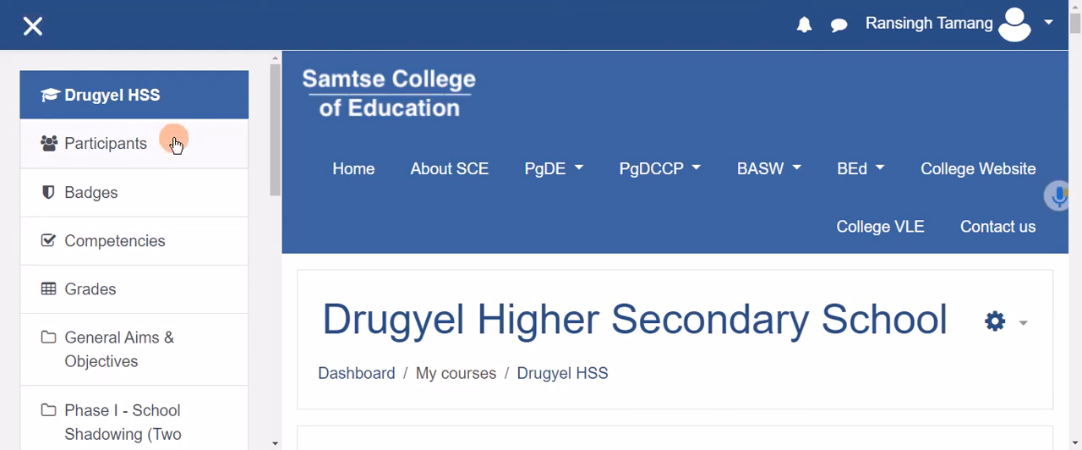
Open the course's grader report and check the students' grades for the Reflection on School Environment assignment.
{"action": "left_click", "coordinate": [93, 295]}
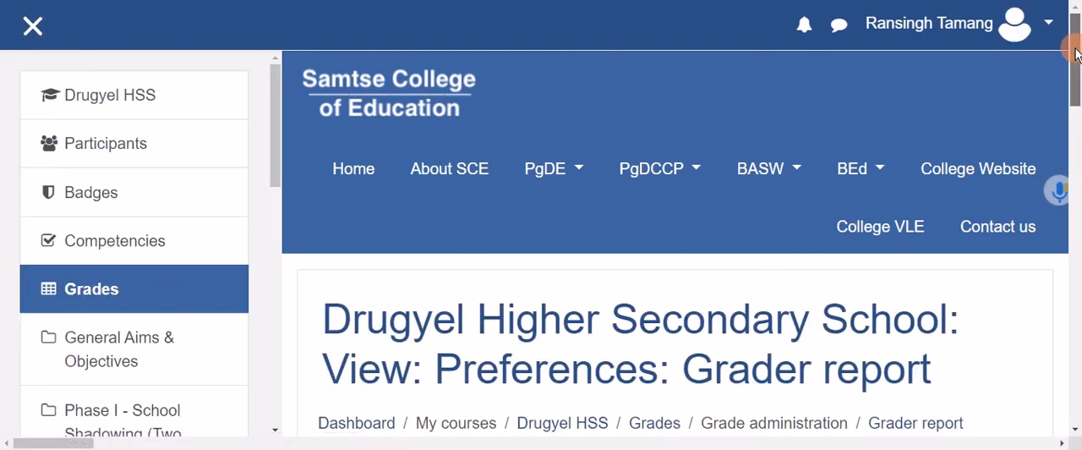
{"action": "left_click_drag", "start_coordinate": [1076, 54], "coordinate": [1075, 241]}
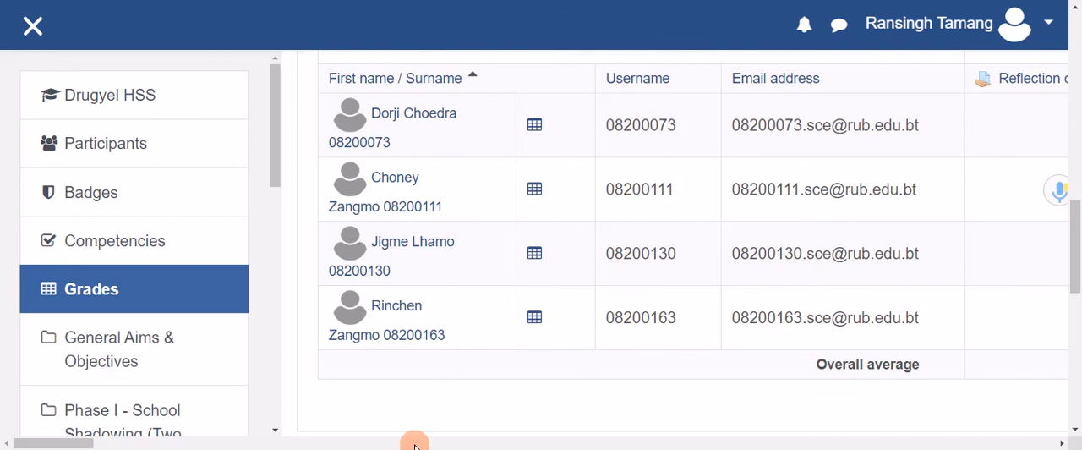
{"action": "left_click_drag", "start_coordinate": [46, 446], "coordinate": [79, 445]}
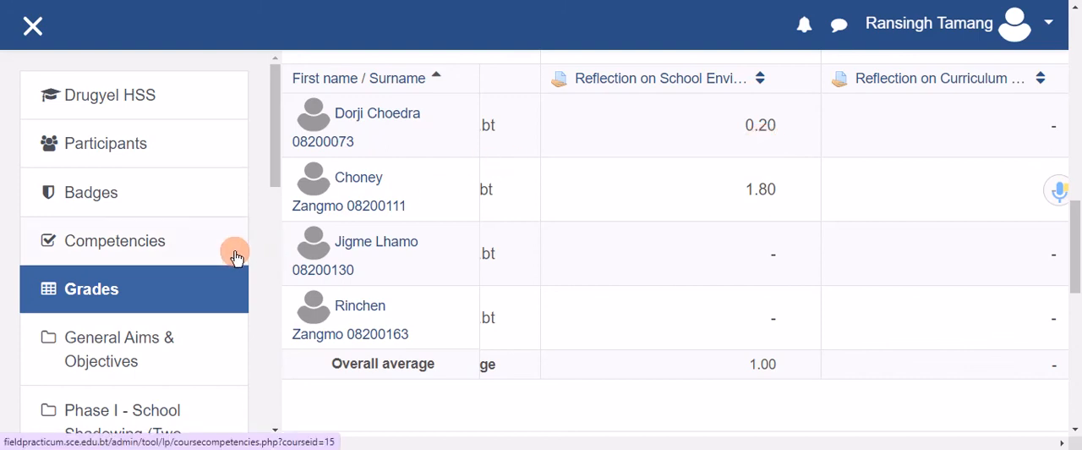
Return to the course page, open the Reflection on School Environment and Culture assignment, and start grading it.
{"action": "left_click", "coordinate": [27, 34]}
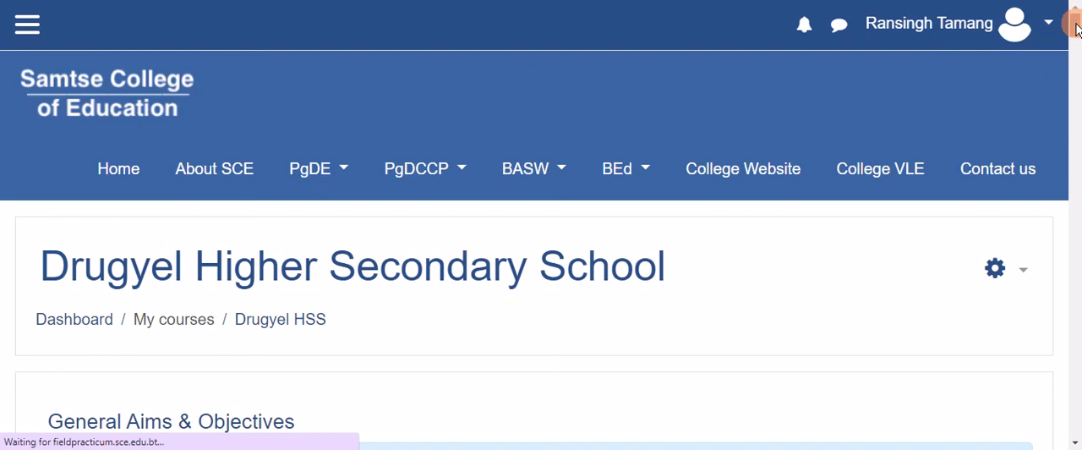
{"action": "left_click_drag", "start_coordinate": [1076, 23], "coordinate": [1077, 105]}
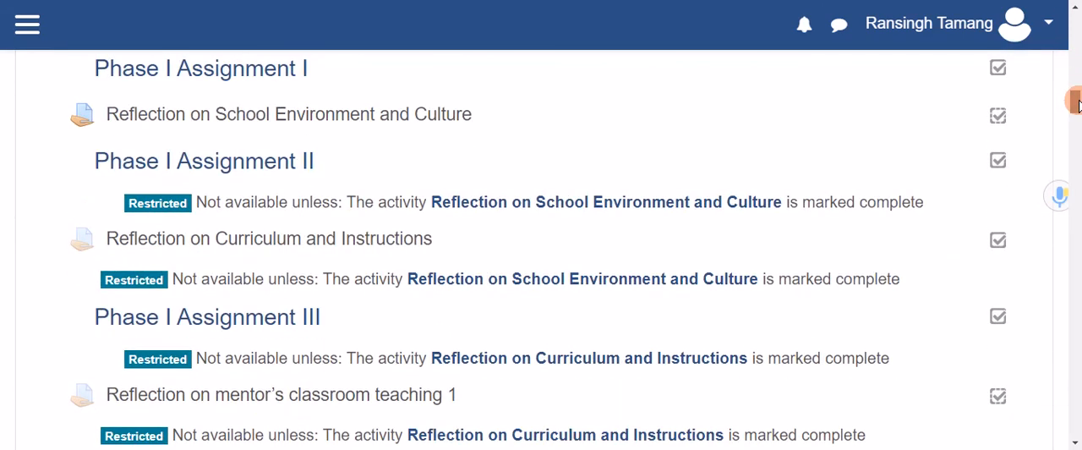
{"action": "left_click", "coordinate": [627, 205]}
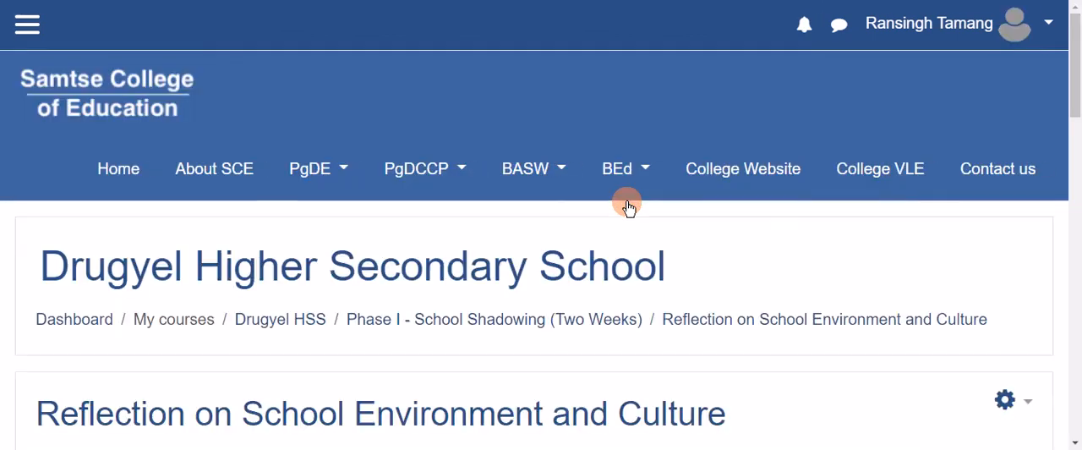
{"action": "left_click_drag", "start_coordinate": [1076, 54], "coordinate": [1074, 268]}
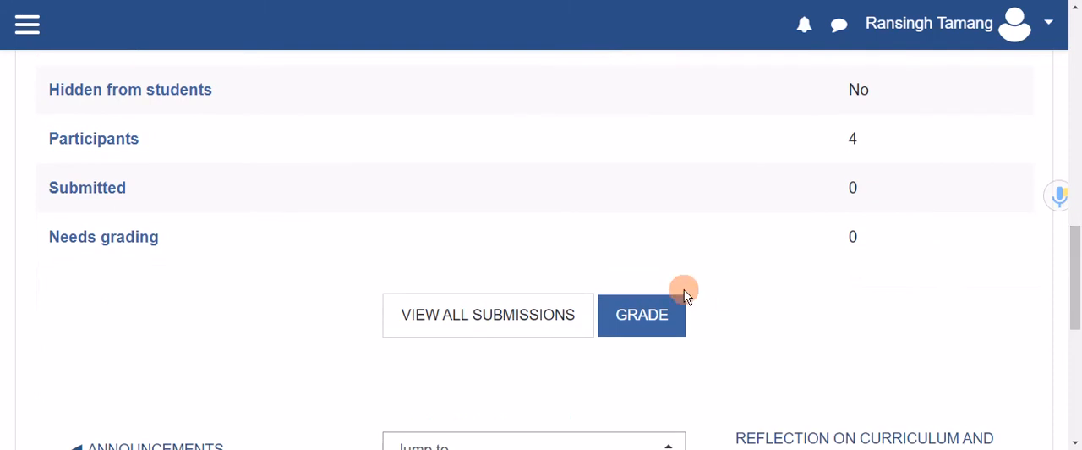
{"action": "left_click", "coordinate": [643, 316]}
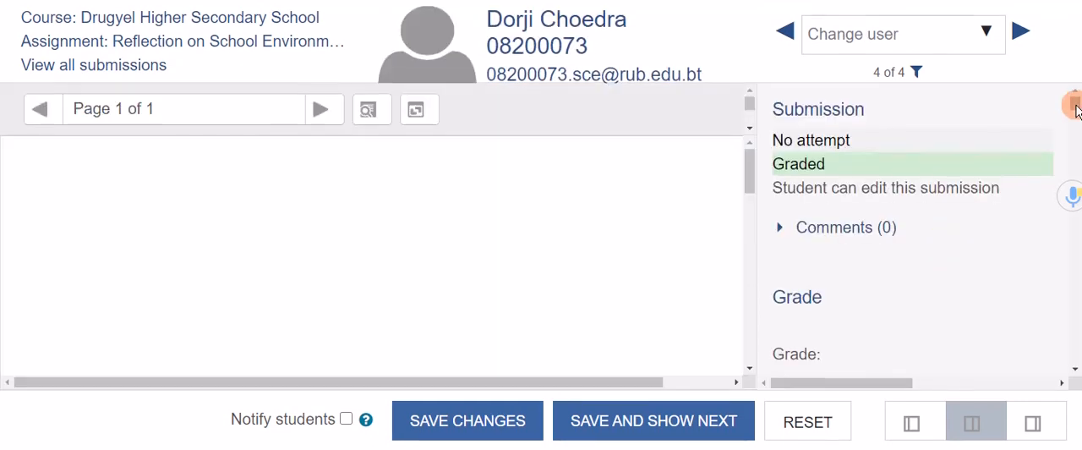
Set the mark for the school's physical setting and infrastructure criterion to 5 out of 10, save the grade, and dismiss the confirmation.
{"action": "left_click_drag", "start_coordinate": [1074, 104], "coordinate": [1079, 145]}
{"action": "left_click", "coordinate": [812, 270]}
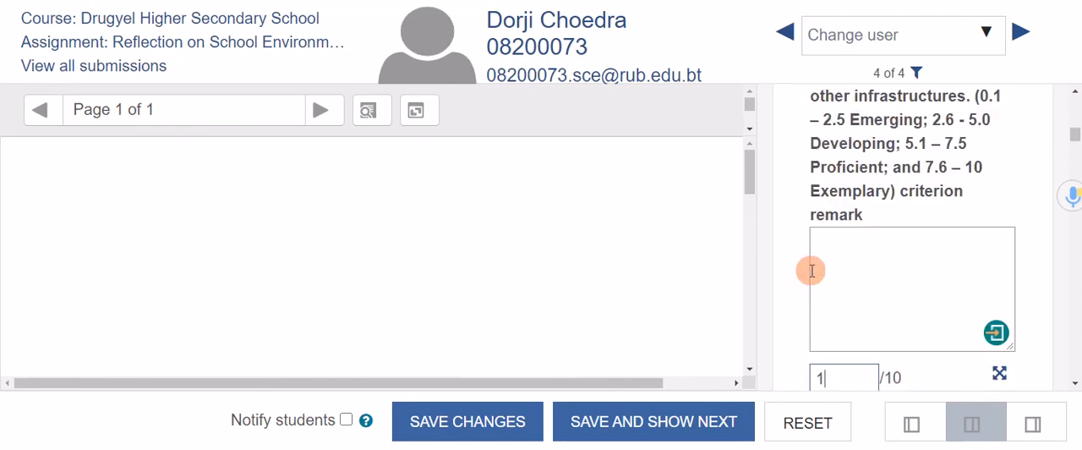
{"action": "key", "text": "BackSpace"}
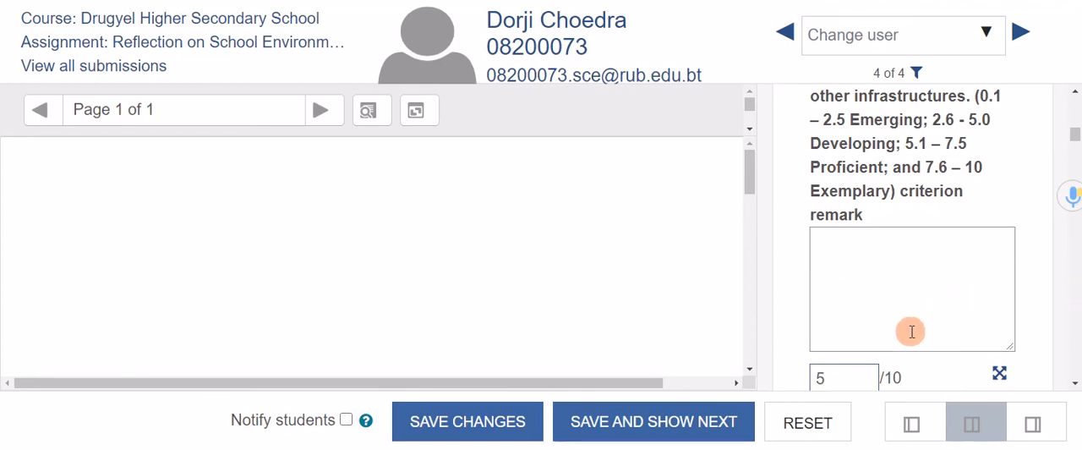
{"action": "left_click", "coordinate": [480, 432]}
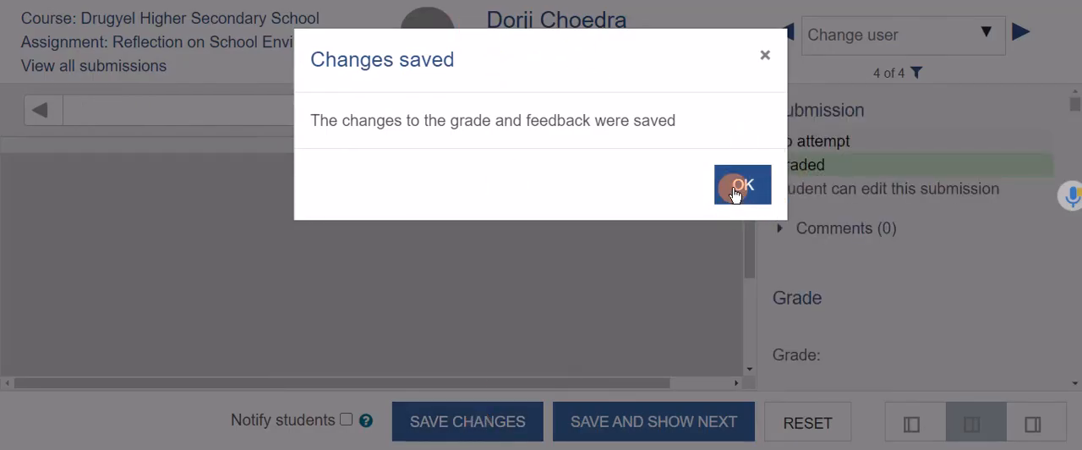
{"action": "left_click", "coordinate": [743, 185]}
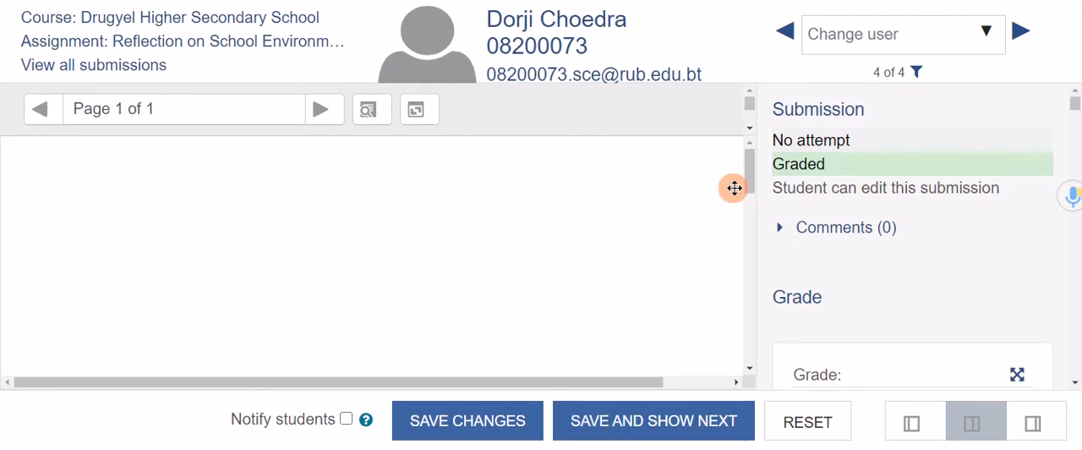
Set the physical setting and infrastructure criterion's mark to 1 out of 10, save the grade, and dismiss the confirmation.
{"action": "left_click_drag", "start_coordinate": [1074, 106], "coordinate": [1077, 138]}
{"action": "left_click_drag", "start_coordinate": [829, 258], "coordinate": [816, 256]}
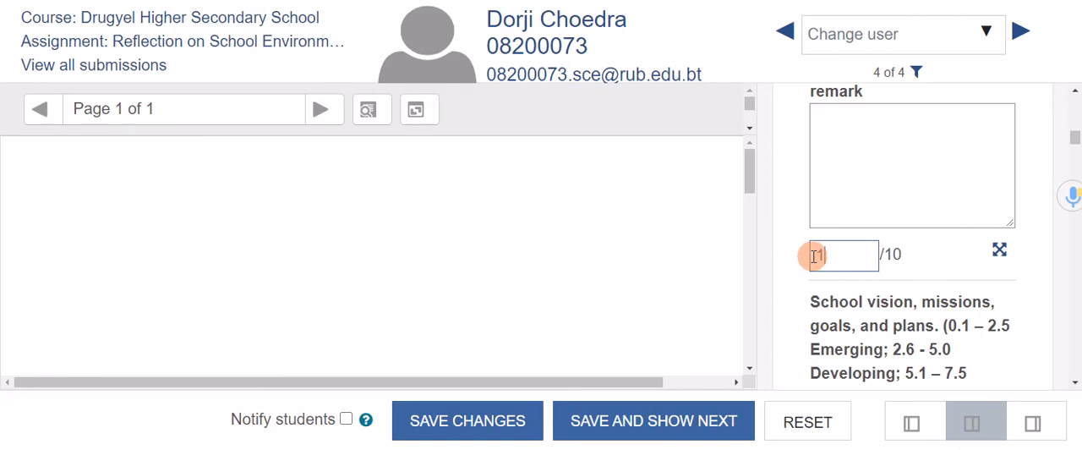
{"action": "type", "text": "1"}
{"action": "left_click", "coordinate": [460, 420]}
{"action": "left_click", "coordinate": [744, 184]}
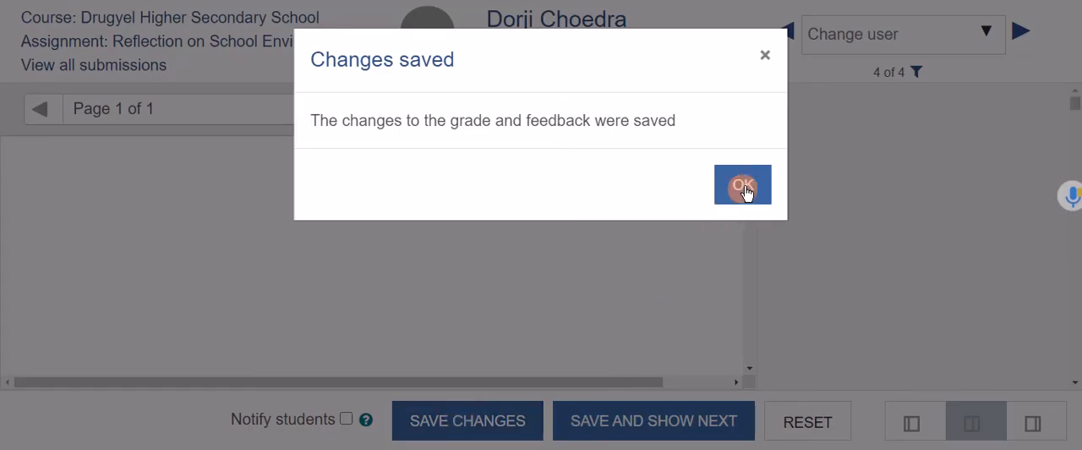